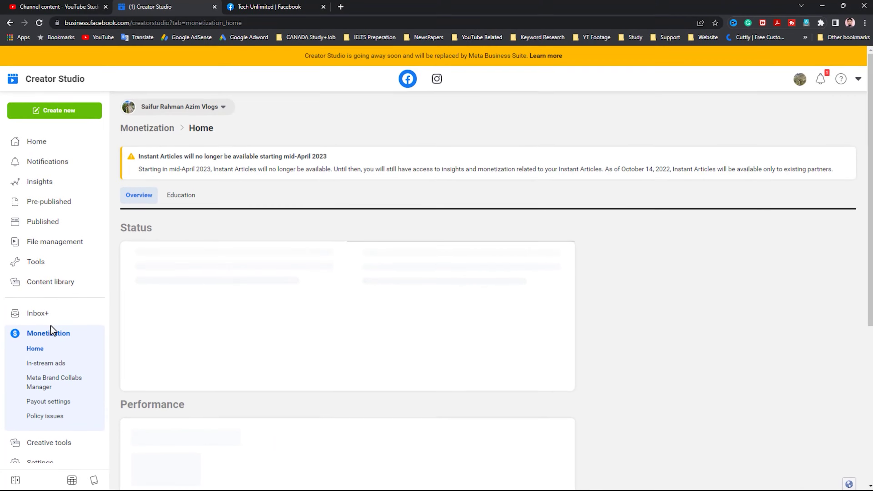
Step: Search for "facebook creator" in a new browser tab to open Creator Studio, and close that tab
left_click(341, 7)
type("facebook creator")
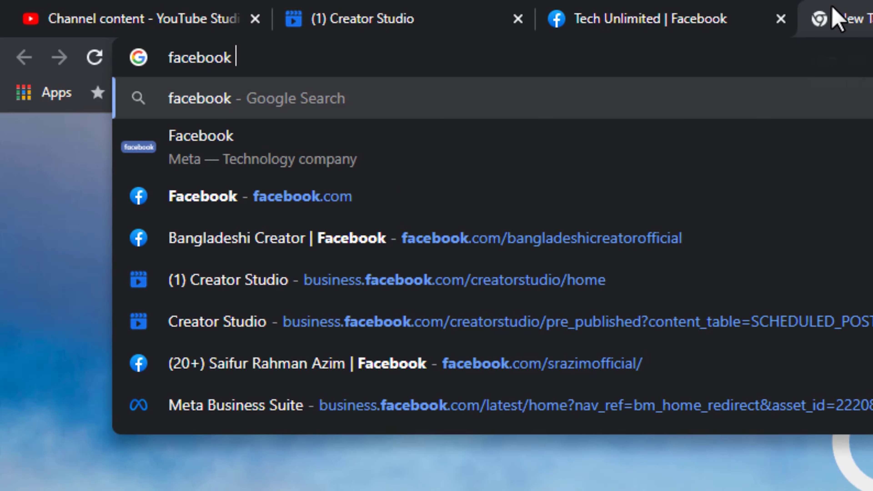
key("Return")
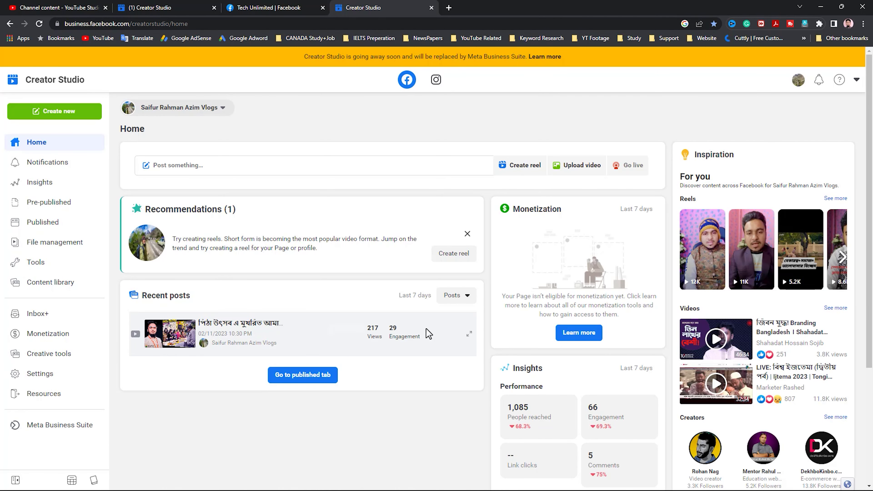
left_click(431, 8)
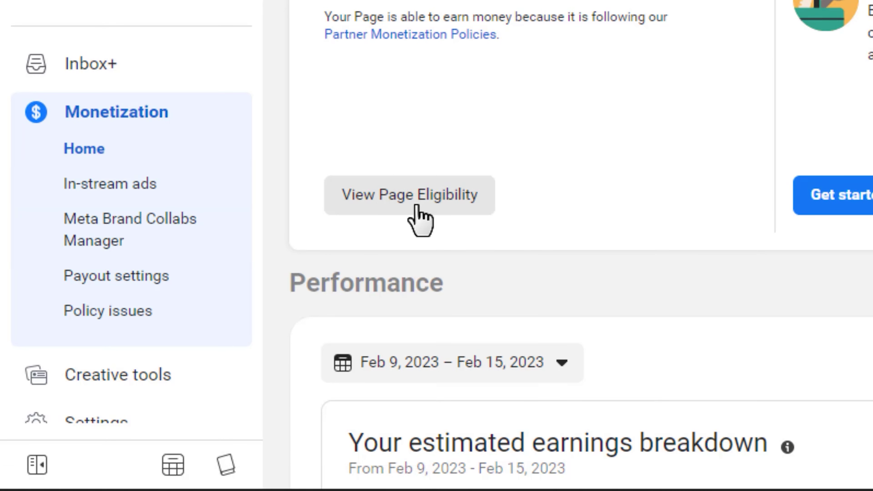
Step: Check the vlogs page's monetization eligibility, including the In-Stream Ads for On-Demand criteria under Other Monetization Tools
left_click(417, 205)
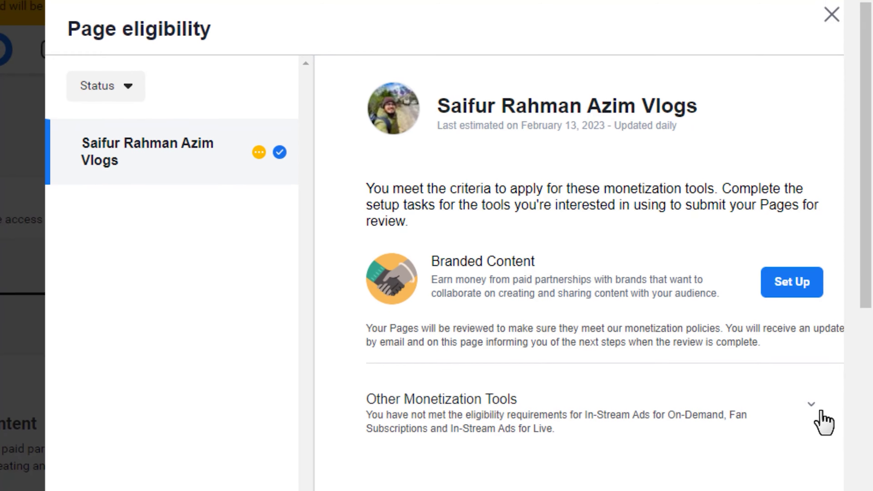
left_click(811, 424)
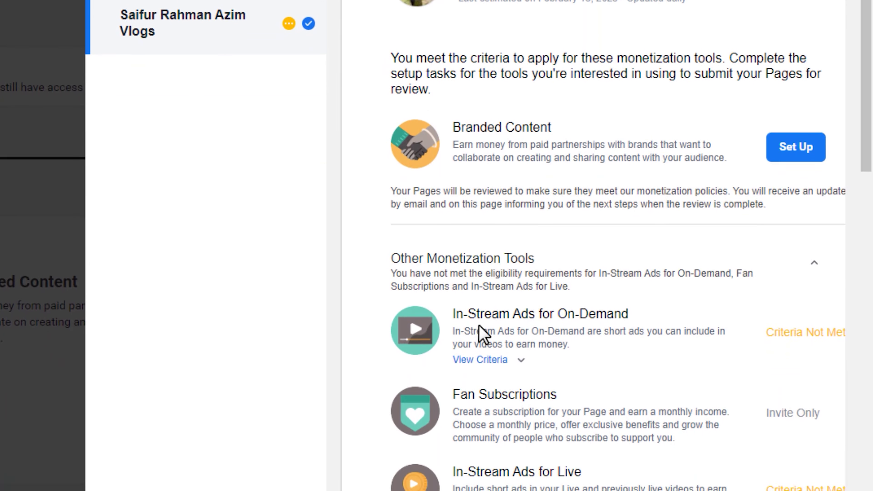
left_click(522, 358)
scroll(739, 295, "down", 5)
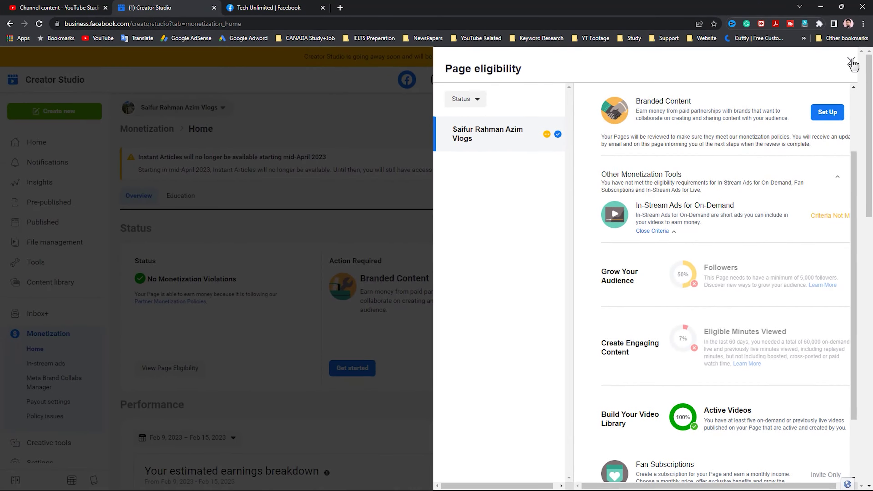
left_click(850, 63)
Step: Switch the viewed page to Tech Unlimited
left_click(222, 107)
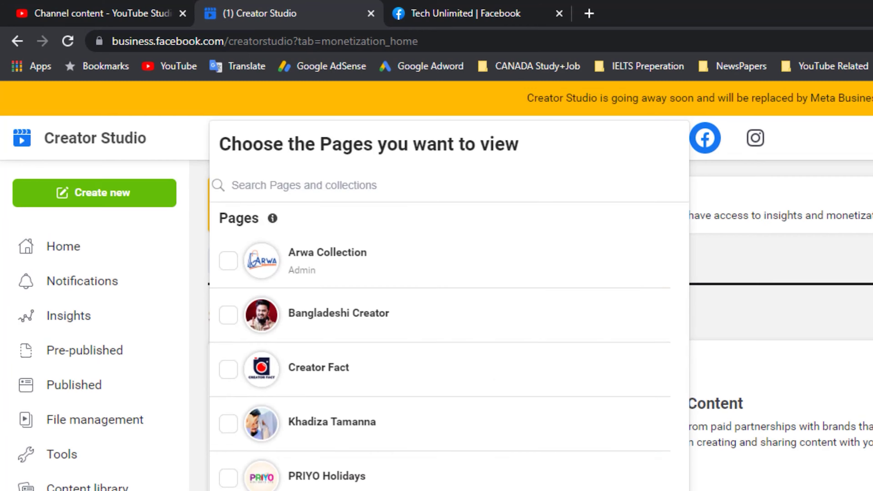
scroll(280, 412, "down", 5)
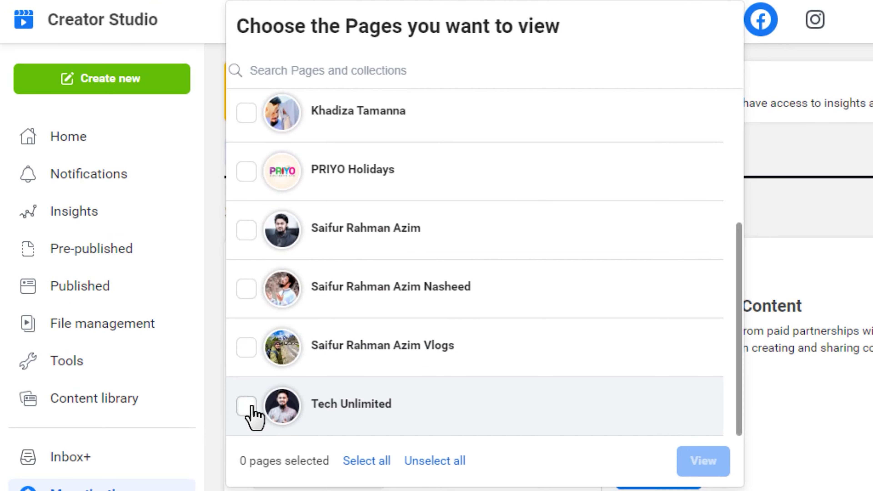
left_click(236, 389)
left_click(675, 443)
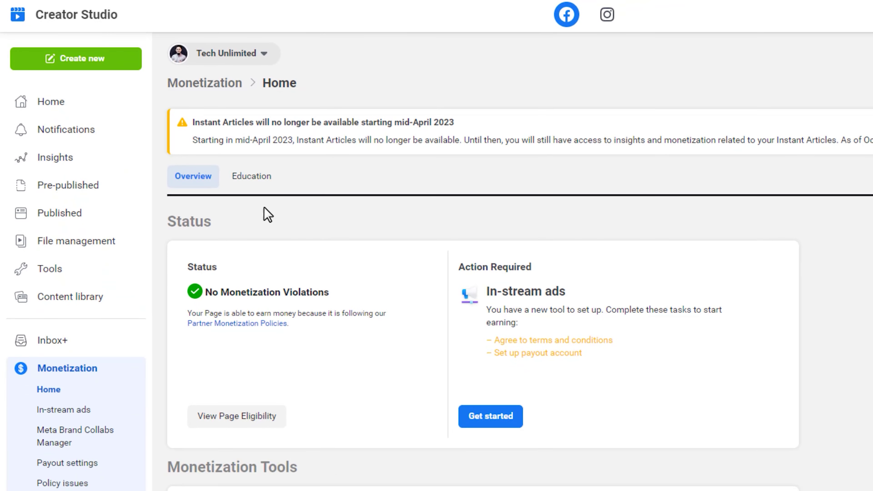
Step: Open the page eligibility details for Tech Unlimited from its monetization overview and examine the tools available for setup
left_click(71, 119)
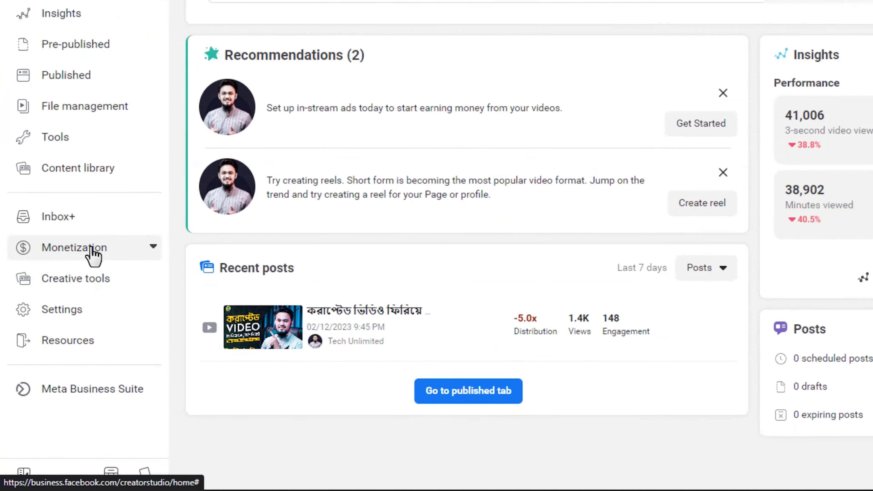
left_click(60, 337)
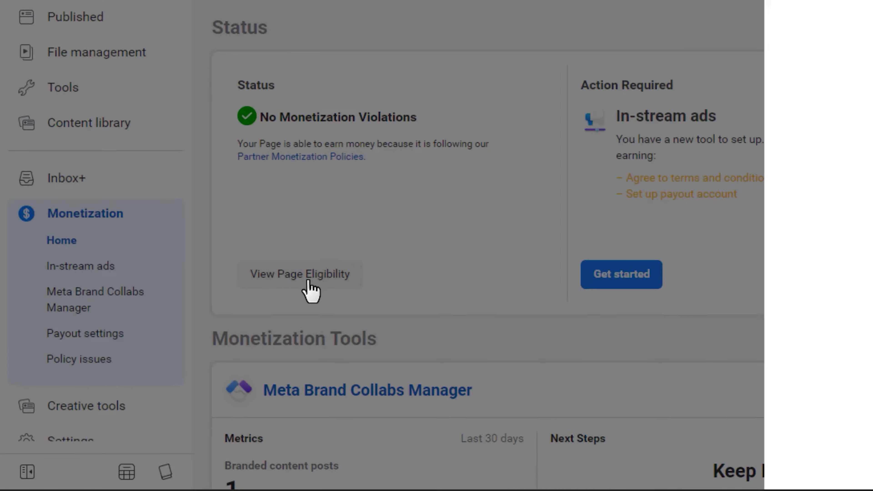
left_click(346, 257)
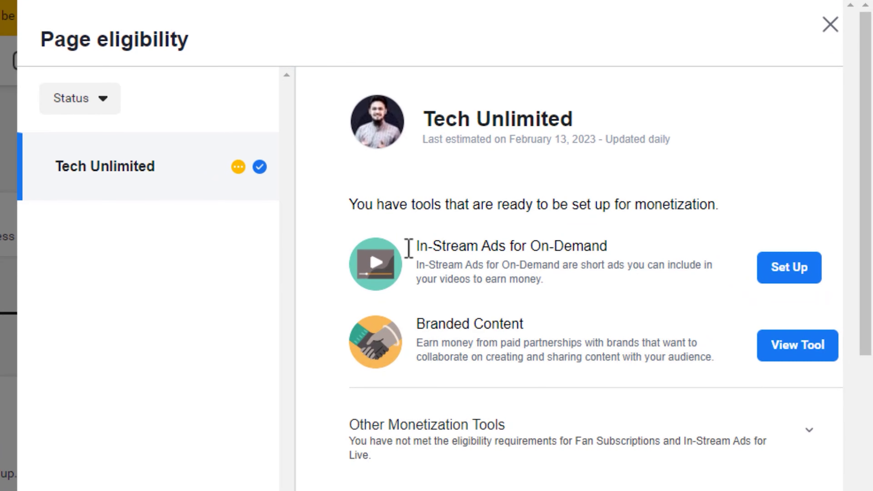
left_click_drag(492, 284, 655, 282)
left_click(619, 248)
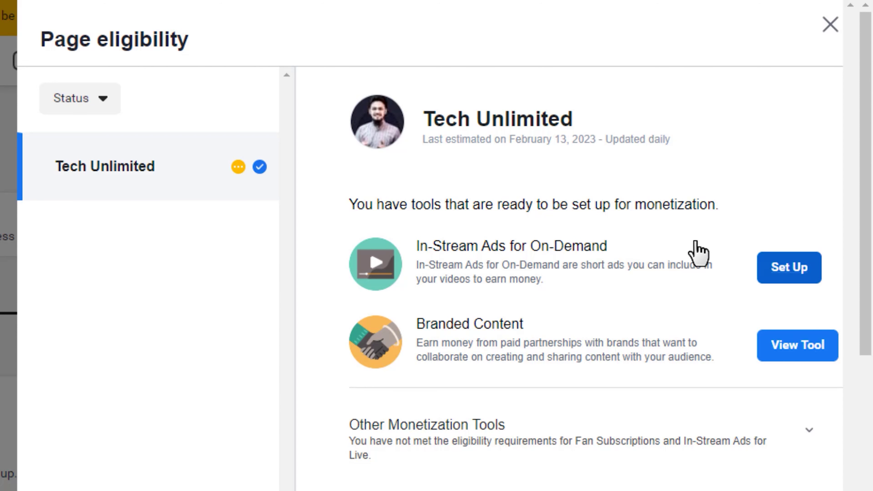
left_click_drag(765, 260, 727, 301)
left_click_drag(551, 293, 429, 260)
left_click(428, 260)
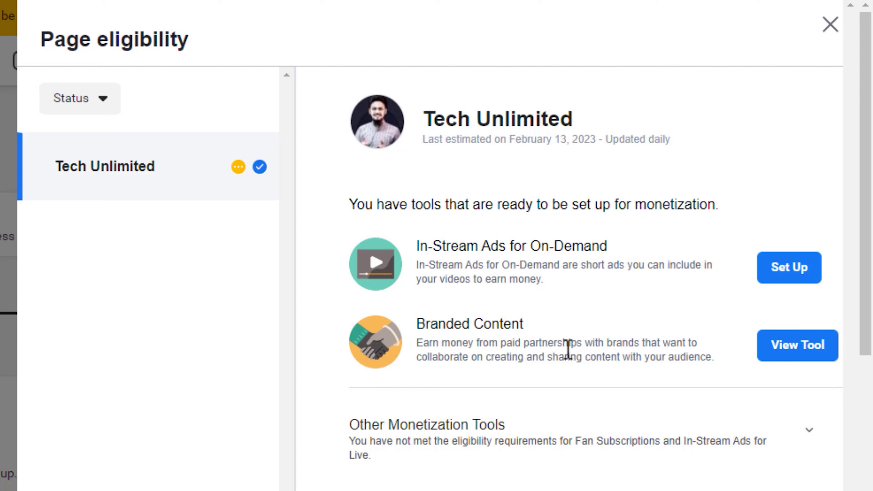
Step: Start setting up In-Stream Ads for On-Demand and open the terms and conditions for review
left_click(789, 277)
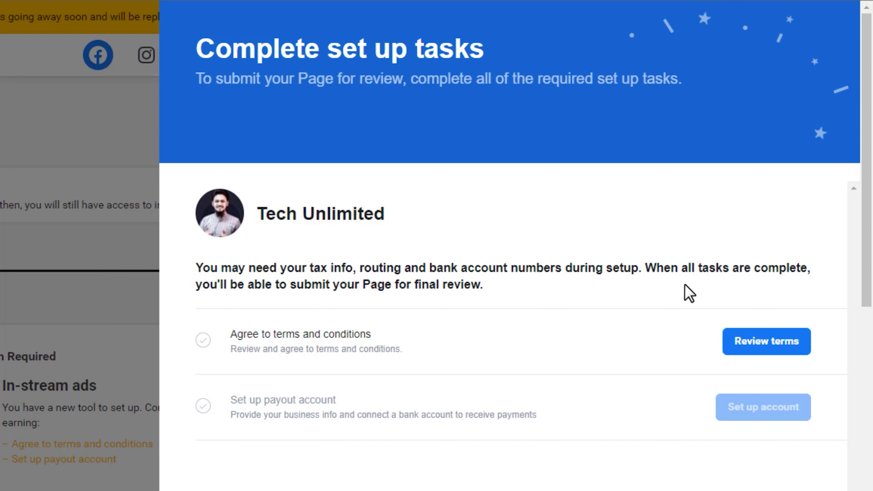
left_click_drag(497, 289, 210, 267)
left_click(490, 291)
left_click(776, 348)
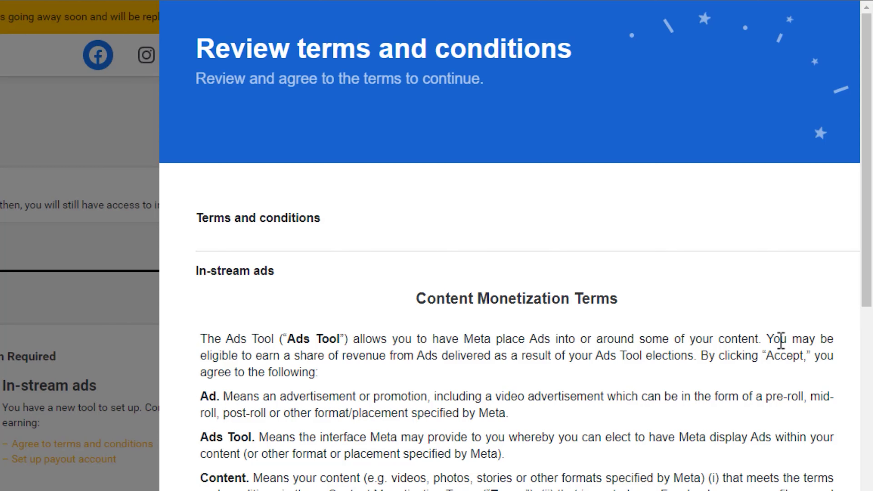
Step: Read through the Content Monetization Terms to the end and agree to them
scroll(866, 261, "down", 4)
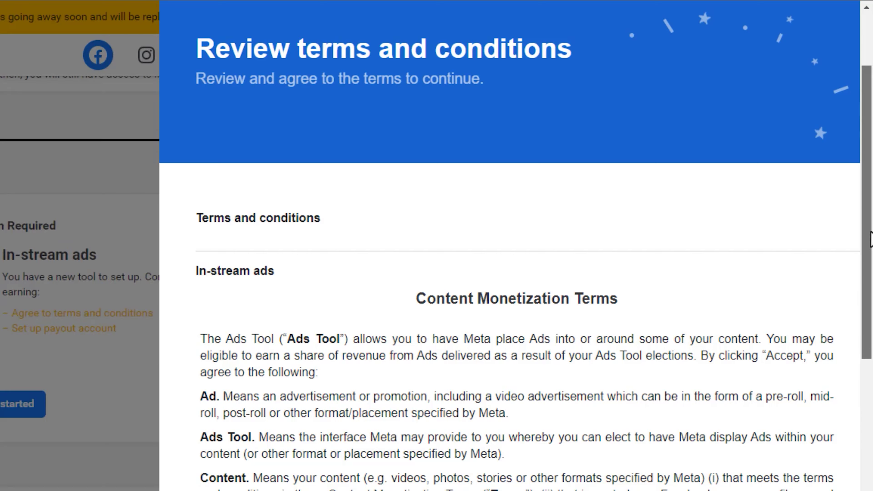
scroll(734, 478, "down", 15)
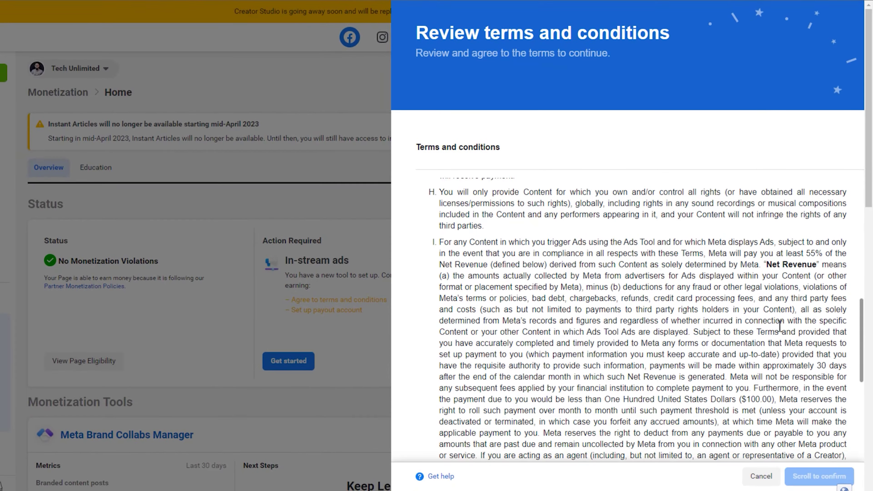
scroll(779, 326, "down", 2)
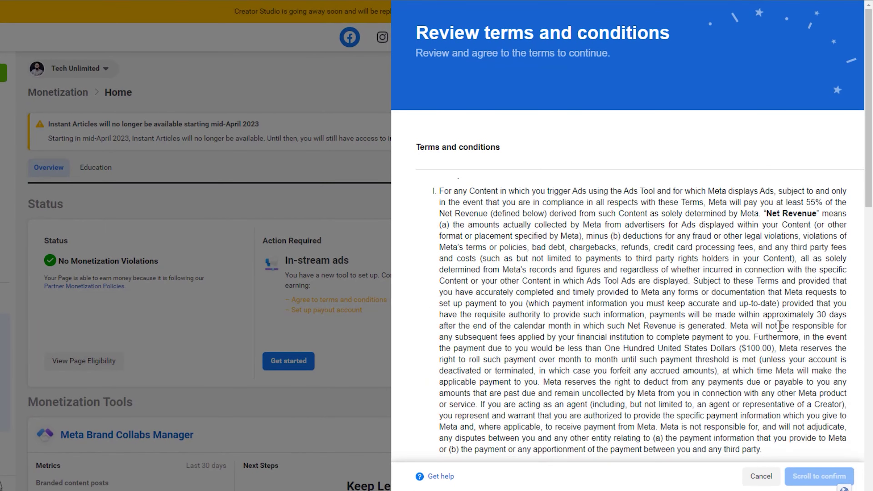
scroll(719, 304, "down", 20)
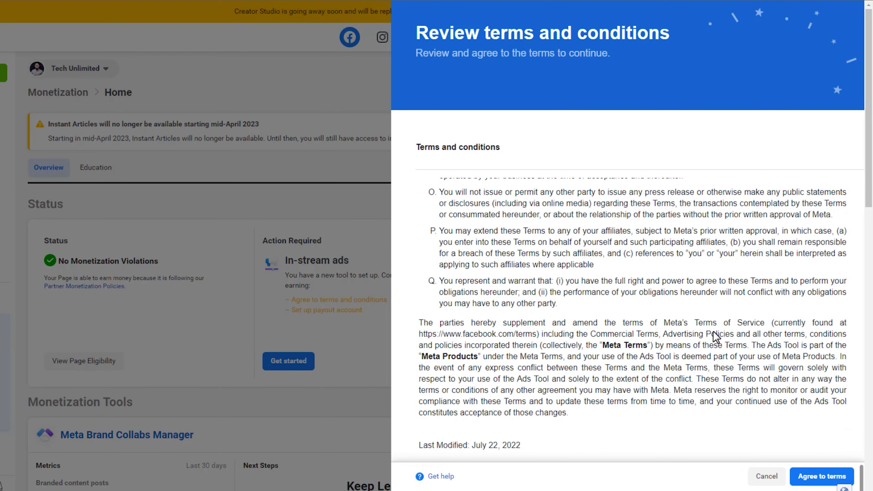
scroll(715, 336, "up", 20)
scroll(715, 332, "down", 9)
scroll(715, 332, "up", 7)
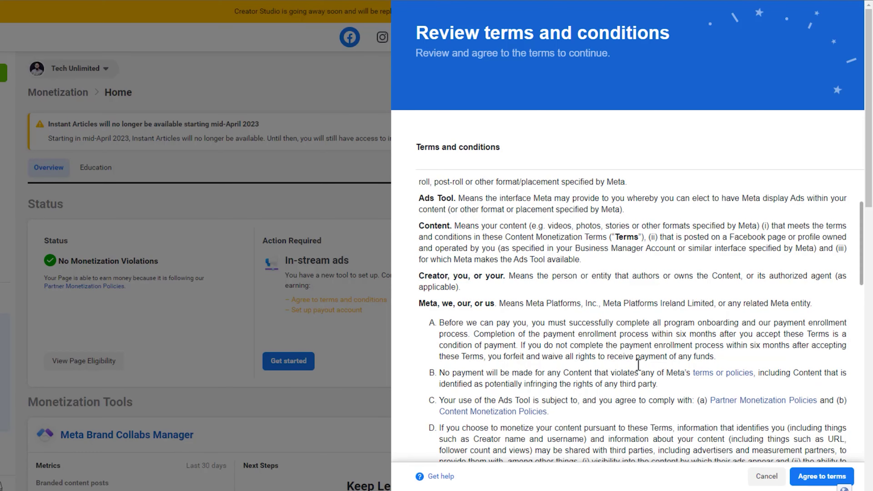
scroll(638, 364, "down", 20)
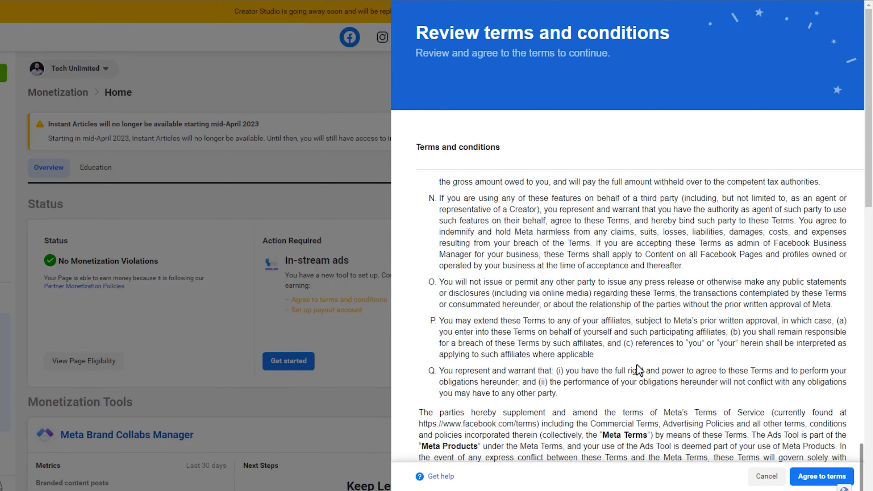
scroll(638, 365, "down", 5)
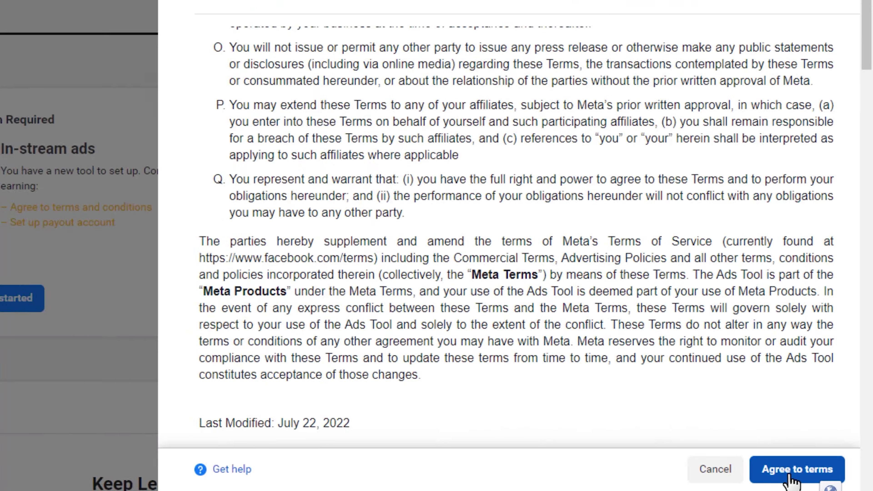
left_click(717, 462)
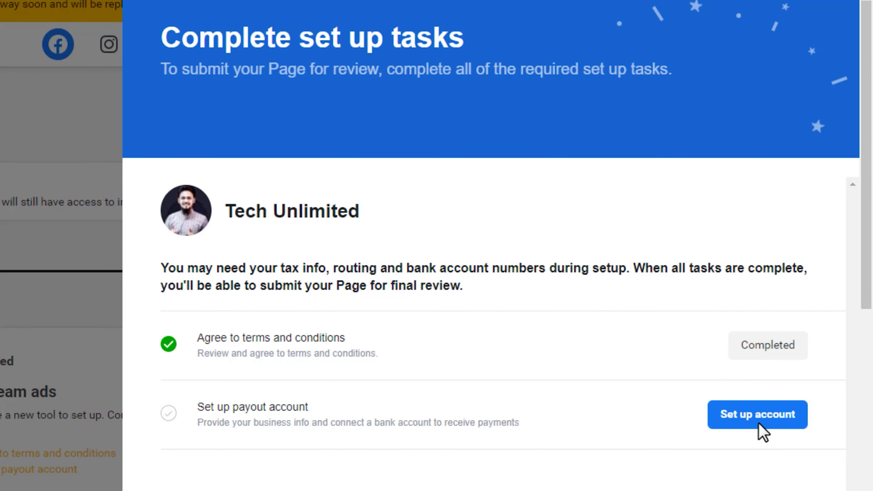
Step: Start the payout account setup for Tech Unlimited and read which payout account types can be added
left_click(787, 426)
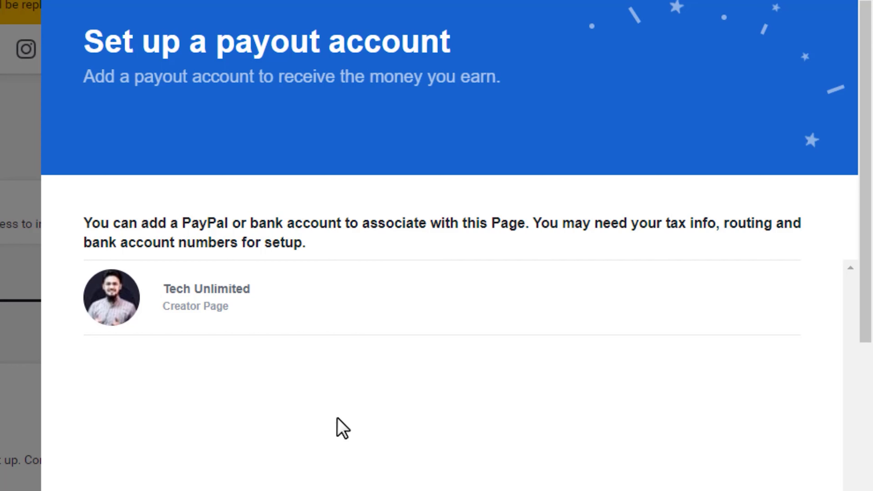
mouse_move(229, 220)
left_mouse_down()
mouse_move(181, 222)
mouse_move(234, 226)
left_mouse_up()
left_click(190, 223)
left_click(234, 227)
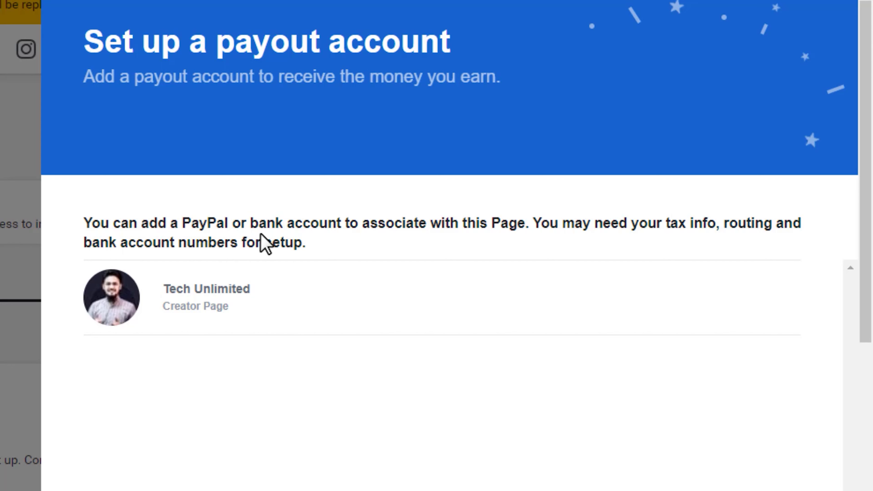
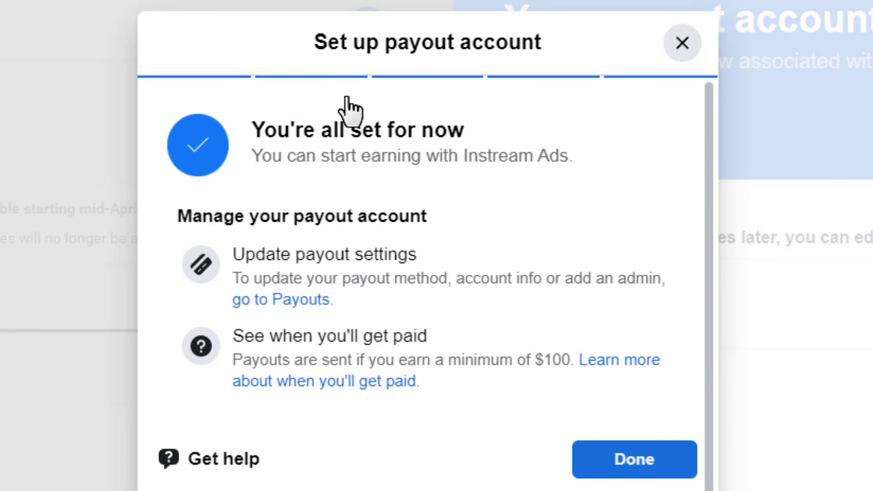
Step: Finish the payout account setup and submit the Tech Unlimited page for monetization review
left_click(663, 460)
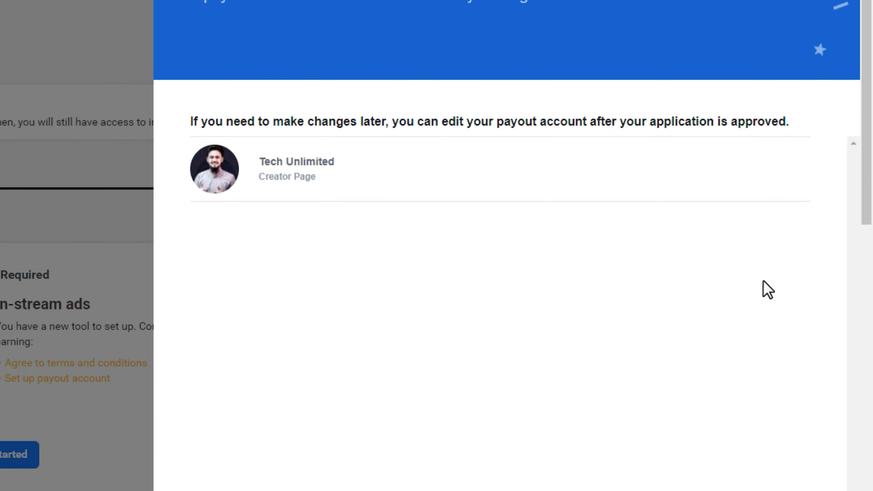
left_click(829, 462)
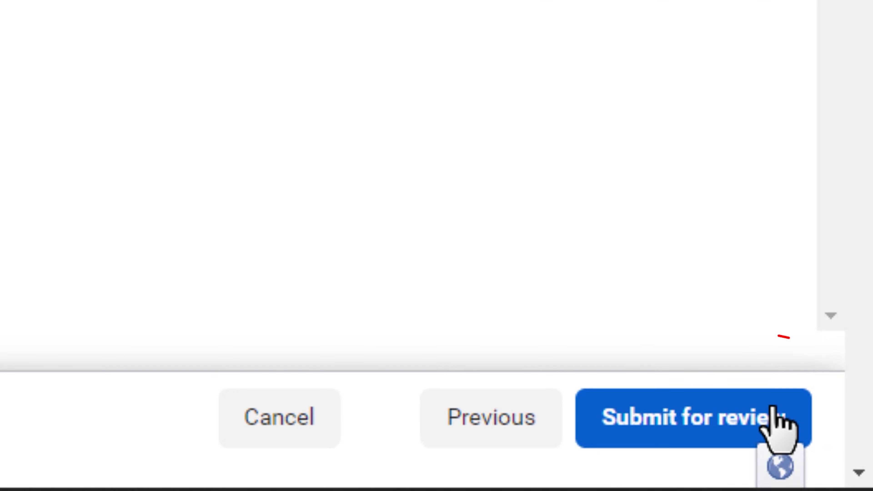
left_click(729, 432)
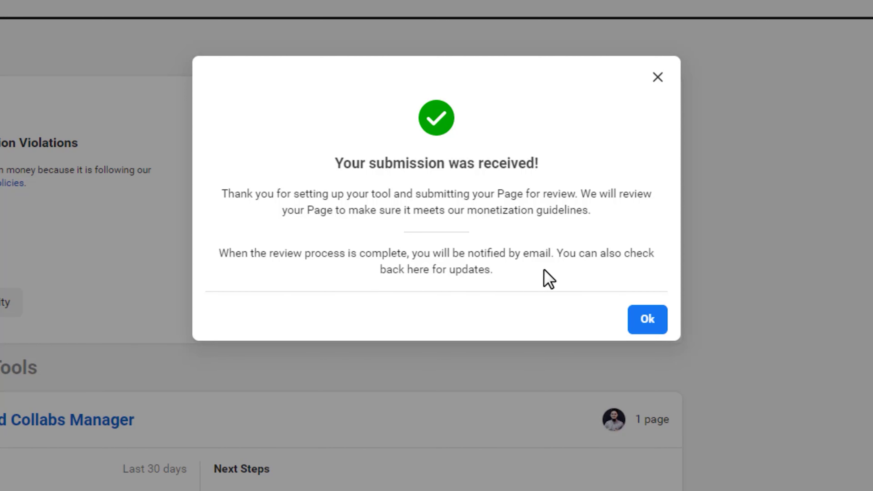
left_click(651, 327)
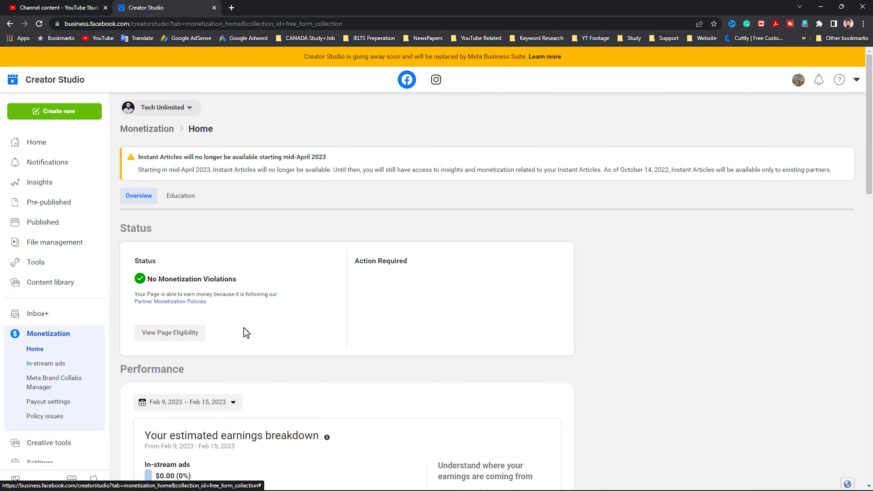
Step: Check Tech Unlimited's page eligibility after the submission and view the In-Stream Ads for On-Demand tool
left_click(193, 336)
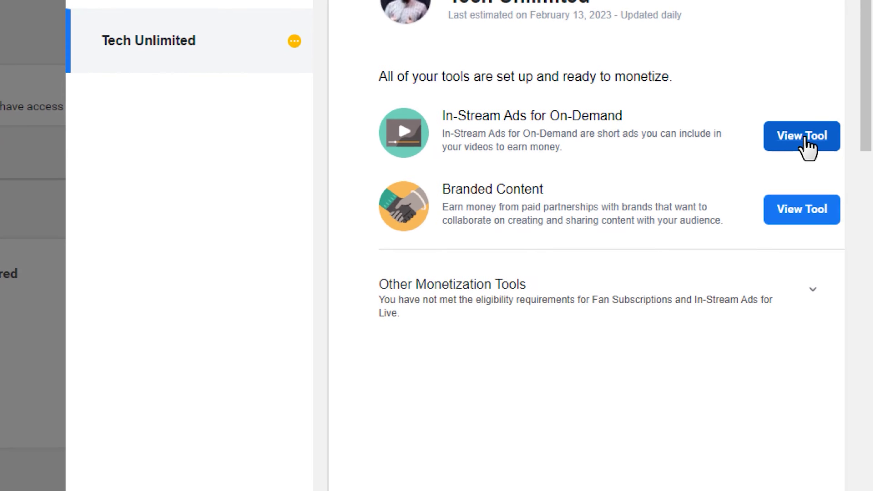
left_click(805, 141)
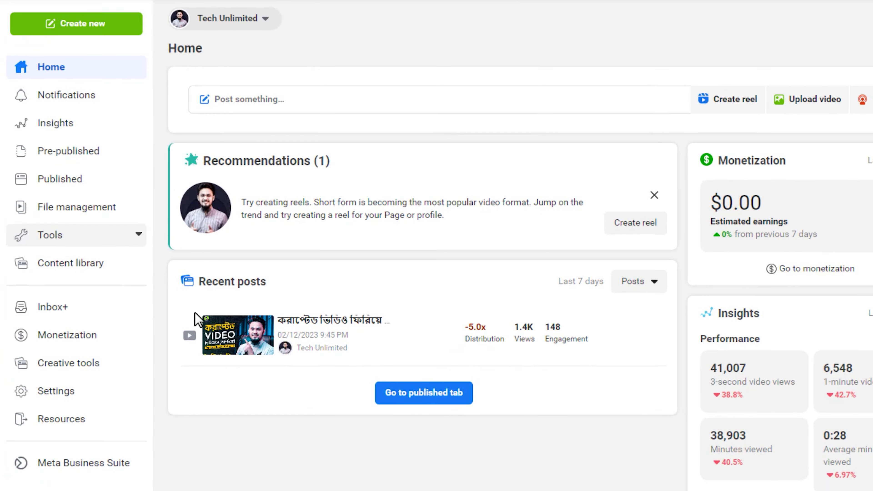
left_click(77, 338)
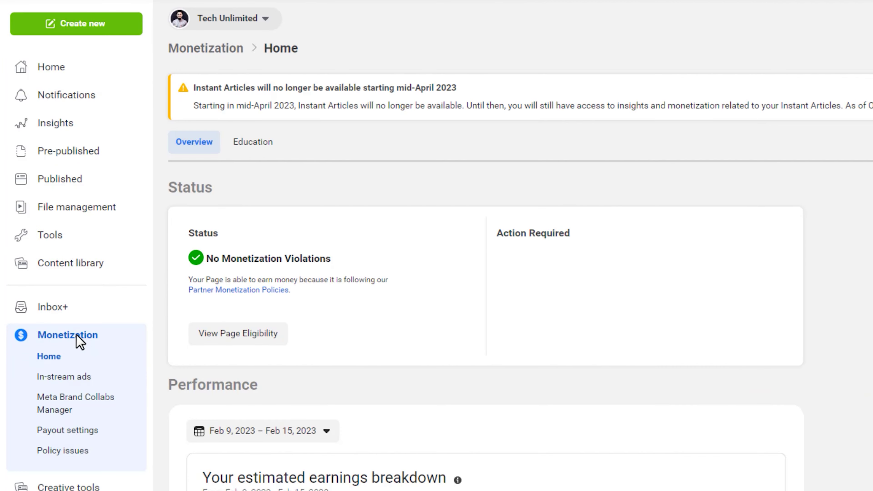
left_click(237, 340)
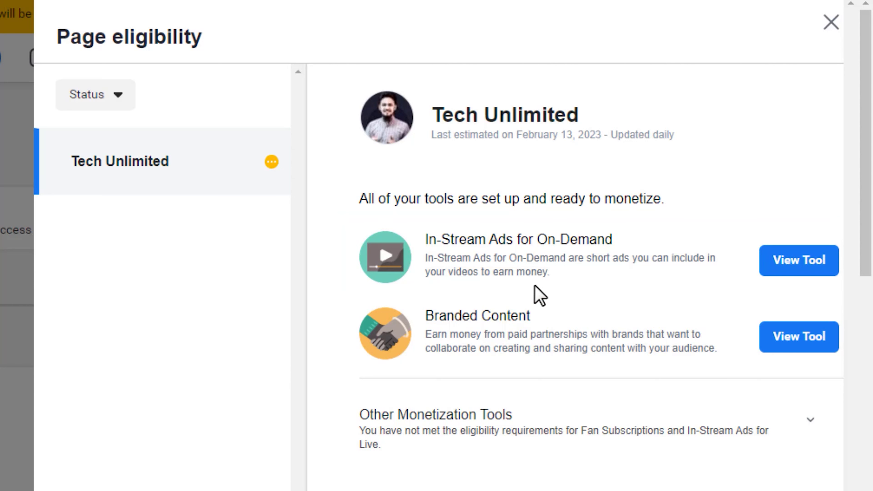
Step: Open the In-Stream Ads for On-Demand tool and list the published videos of the Tech Unlimited page
left_click(786, 253)
left_click(807, 268)
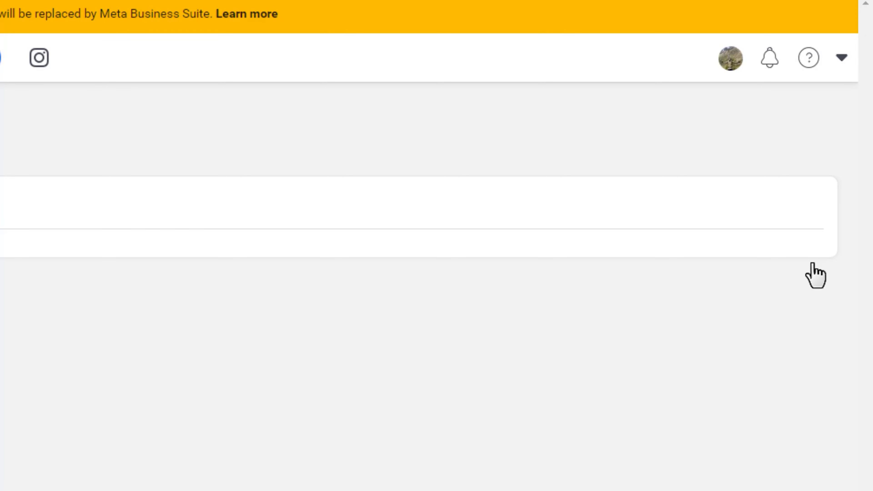
left_click(51, 220)
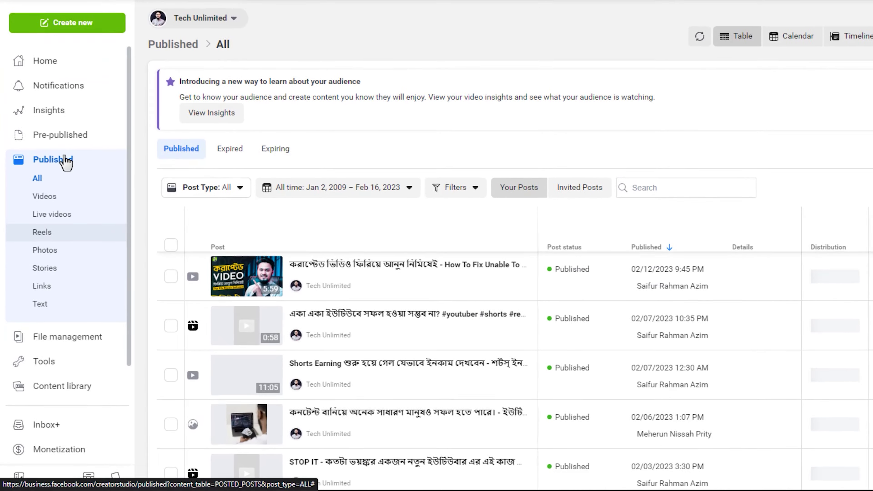
left_click(56, 199)
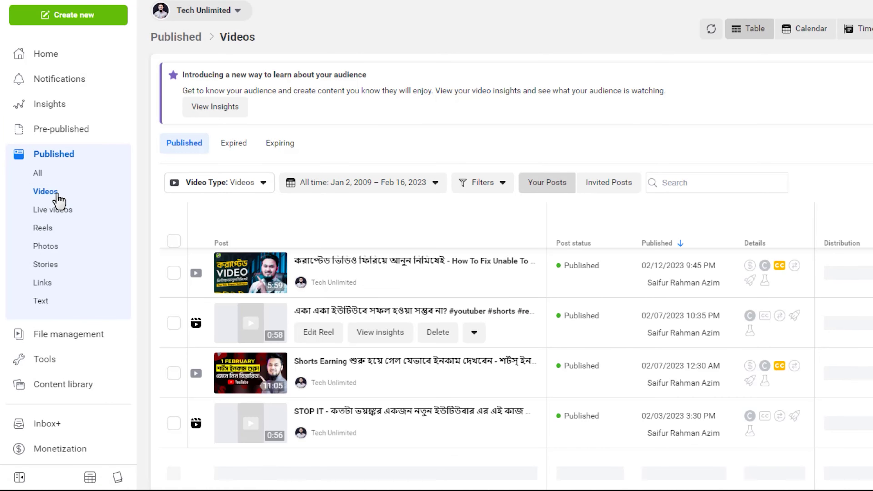
Step: Open the 5:59 video published on 02/12/2023 for editing and turn on its in-stream ads
mouse_move(746, 266)
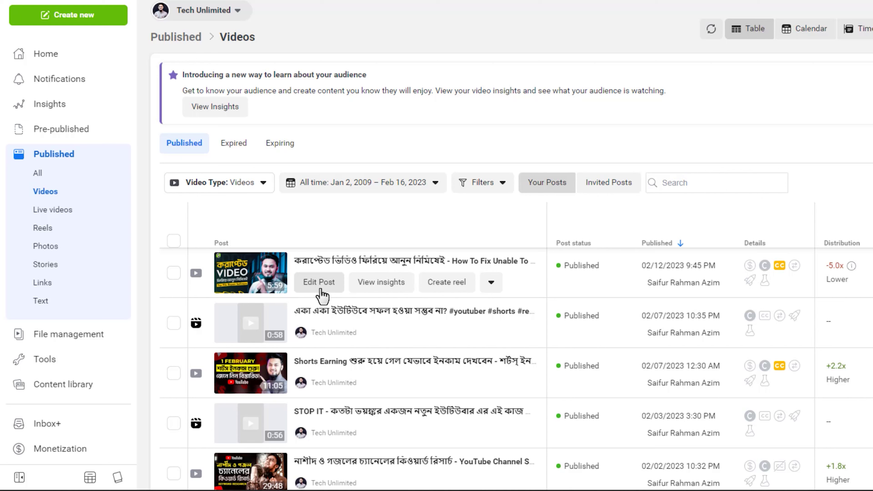
left_click(312, 289)
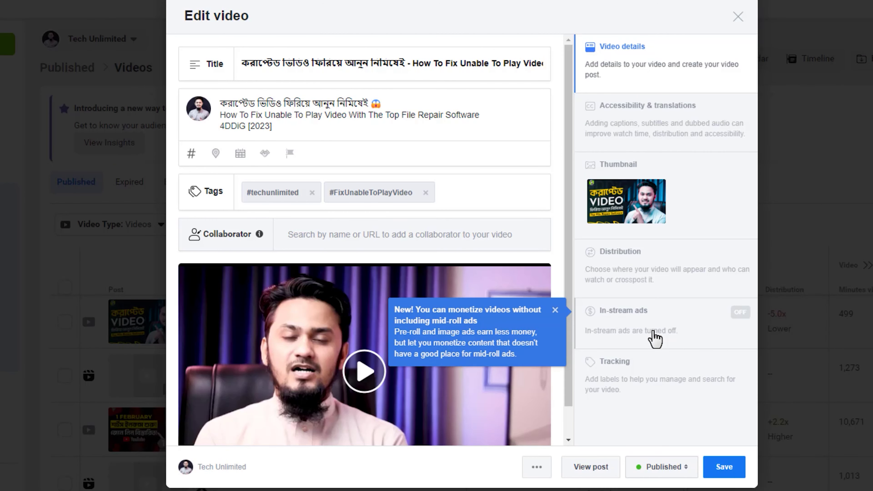
left_click(654, 339)
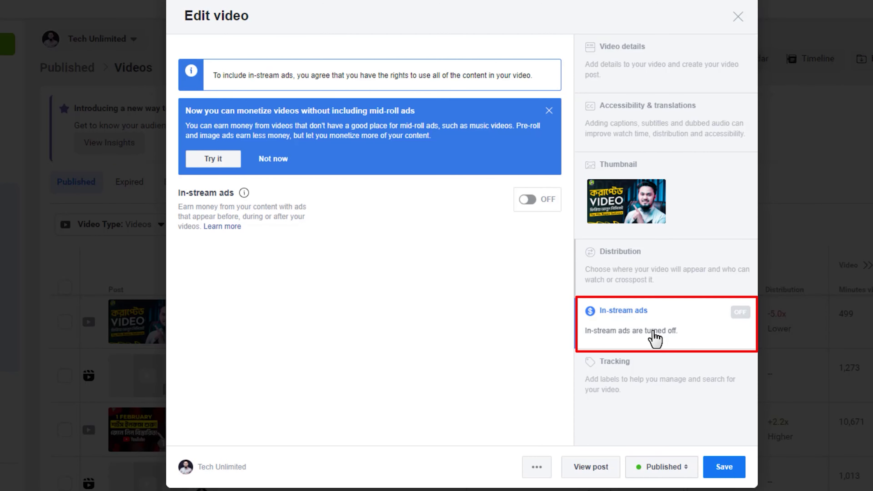
left_click(528, 200)
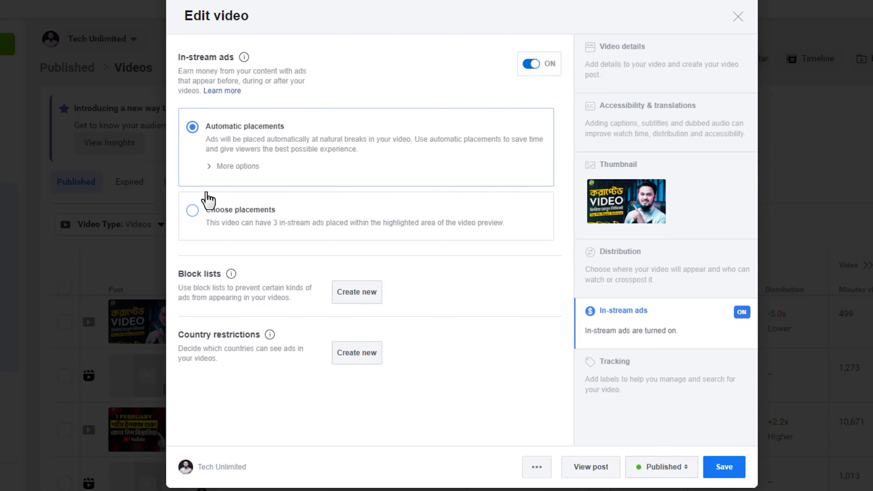
Step: Try choosing the video's in-stream ad placements manually and examine the placement timeline in the video preview
left_click(193, 211)
scroll(193, 221, "down", 3)
scroll(193, 221, "down", 2)
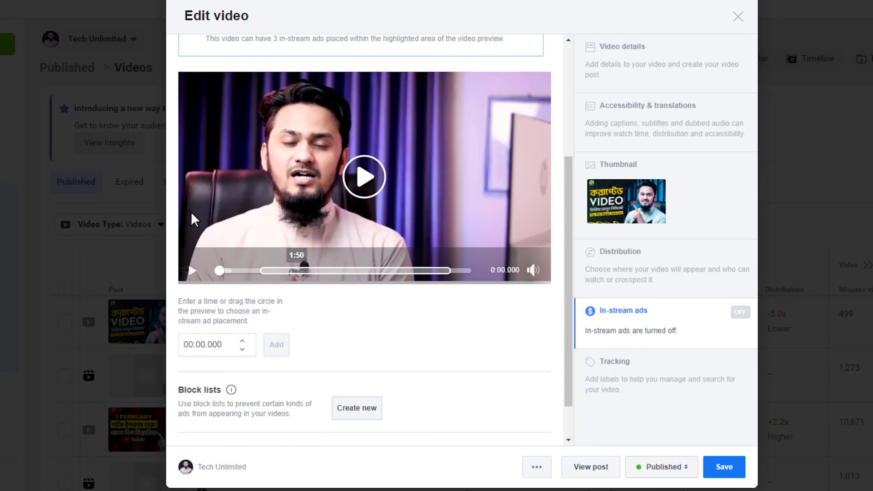
scroll(194, 220, "down", 1)
scroll(191, 172, "up", 6)
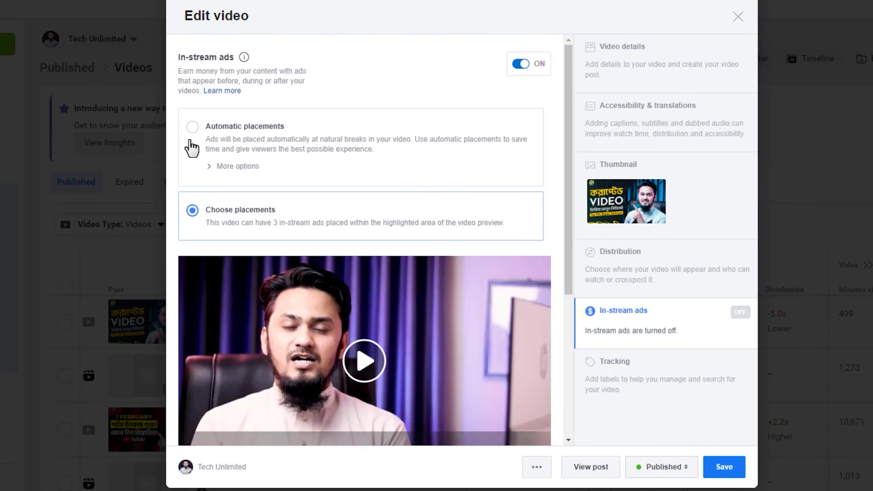
left_click(192, 128)
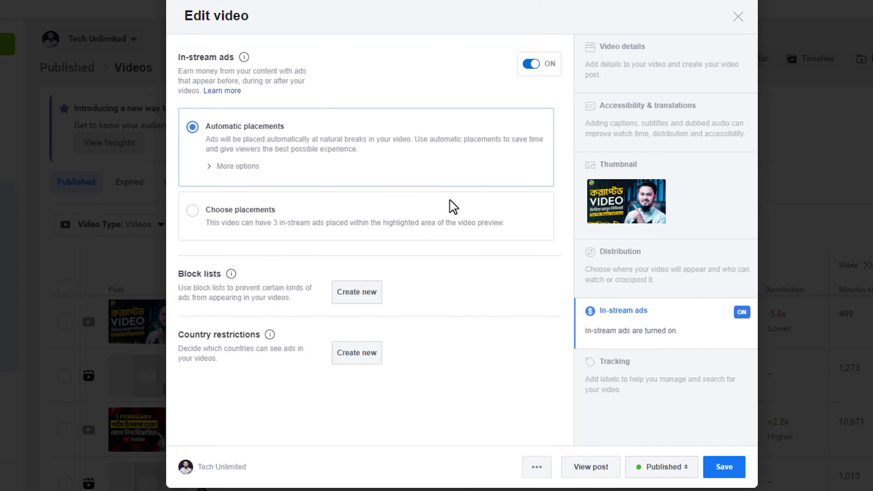
left_click(206, 214)
scroll(220, 240, "down", 5)
left_click_drag(232, 273, 251, 276)
scroll(269, 179, "up", 5)
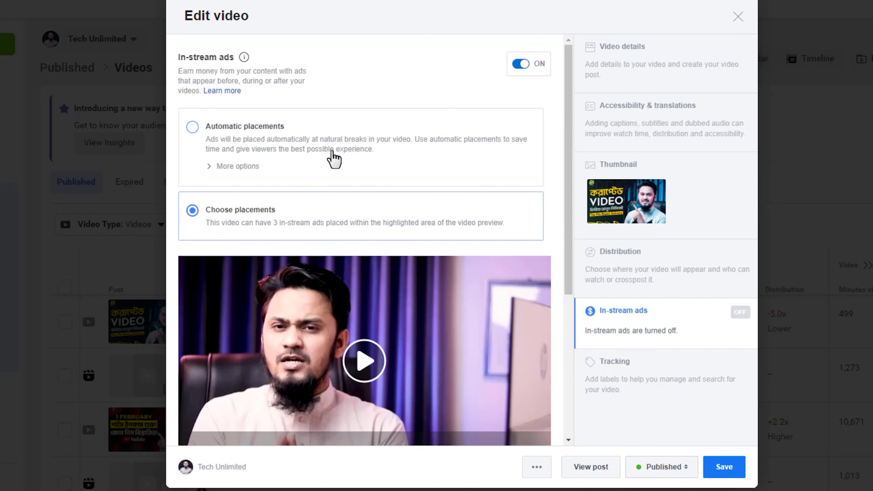
Step: Set the in-stream ads to automatic placements, save the video and check its monetization status in the list
left_click(194, 128)
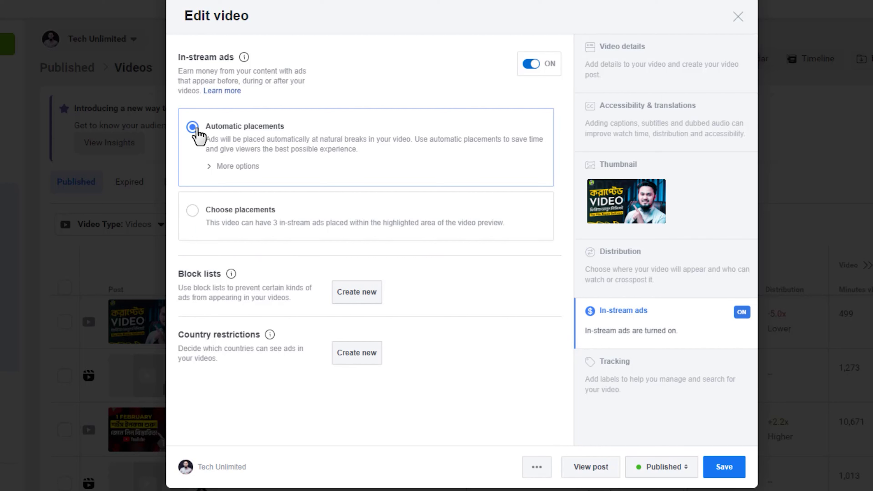
left_click(728, 469)
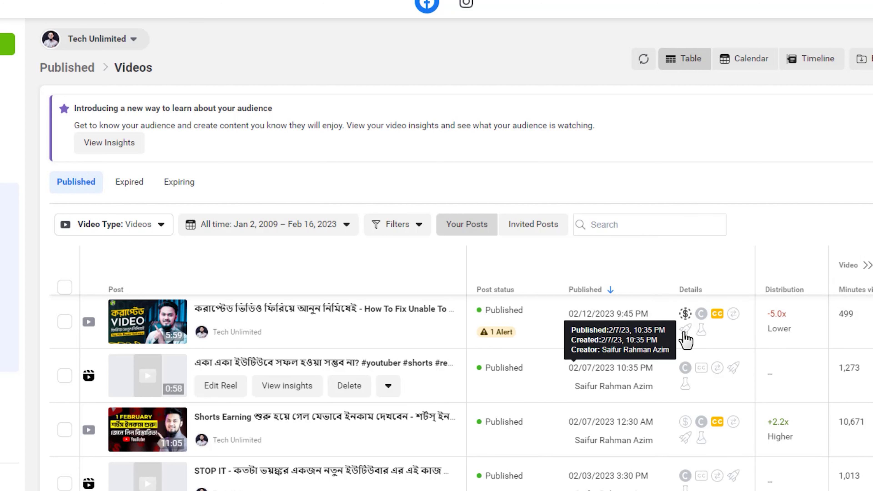
mouse_move(698, 330)
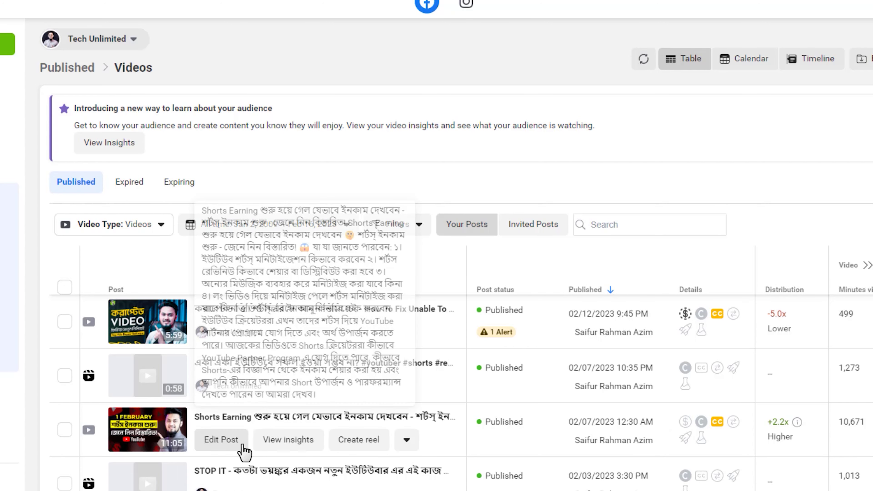
Step: Turn on in-stream ads for the 11:05 Shorts Earning video published on 02/07/2023 and save it
left_click(216, 444)
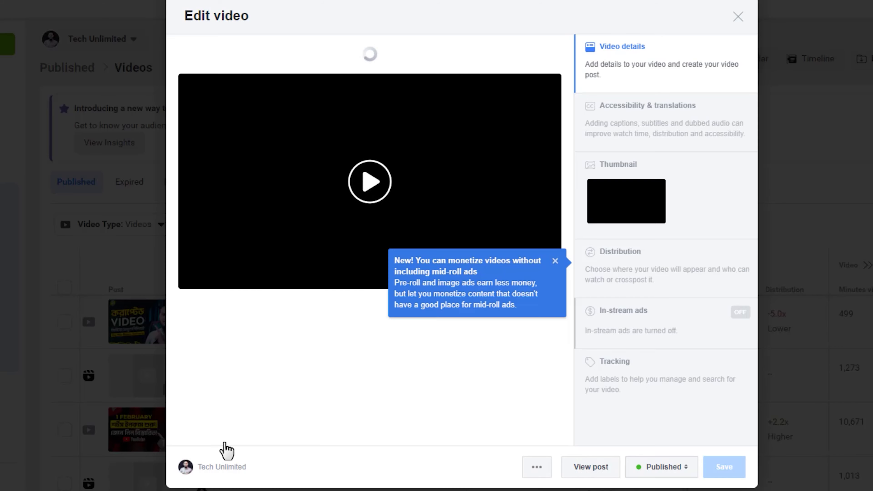
left_click(653, 322)
left_click(523, 204)
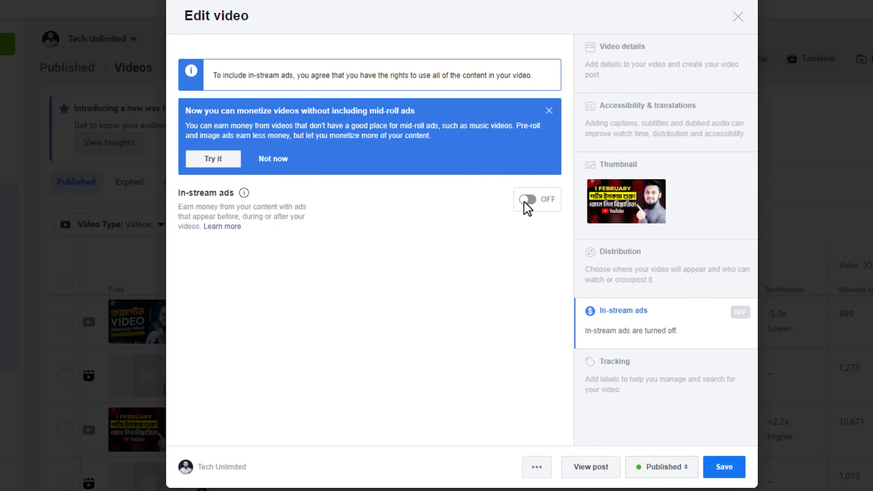
left_click(716, 477)
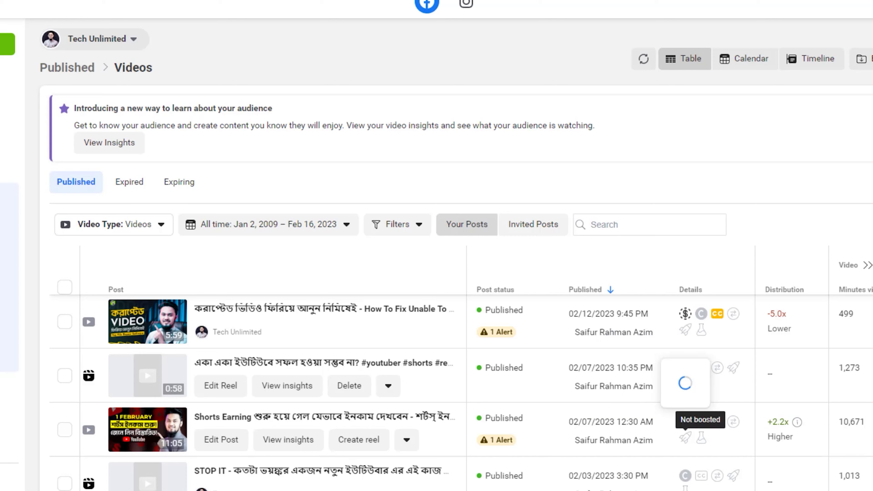
Step: Look through the monetization status of the published videos and return to the Tech Unlimited home page
scroll(684, 388, "down", 2)
scroll(721, 468, "down", 3)
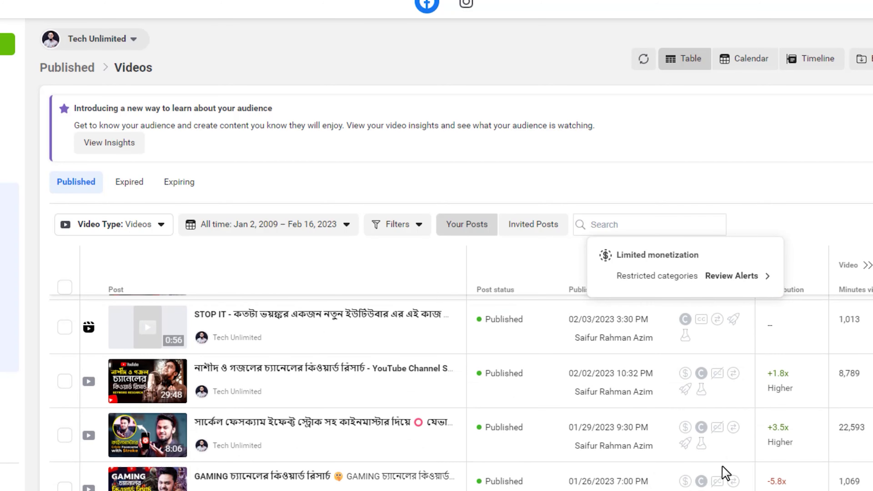
scroll(723, 471, "up", 3)
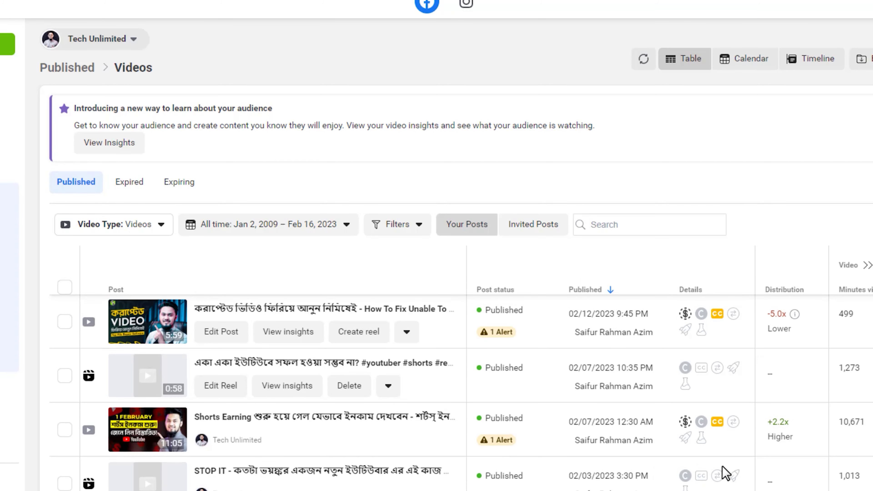
scroll(708, 476, "down", 5)
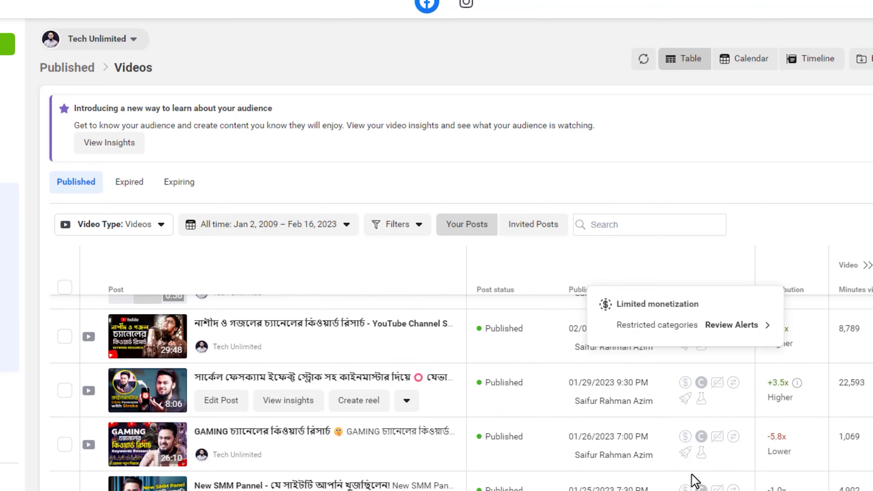
scroll(694, 481, "down", 10)
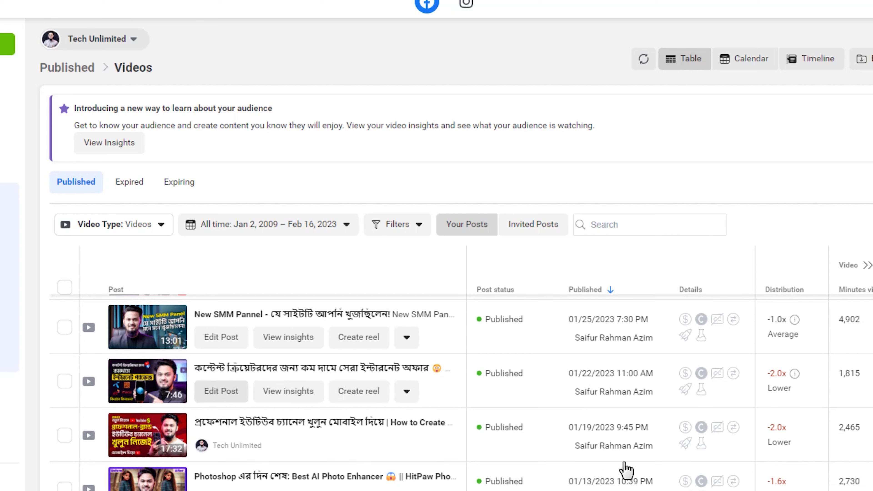
left_click(220, 395)
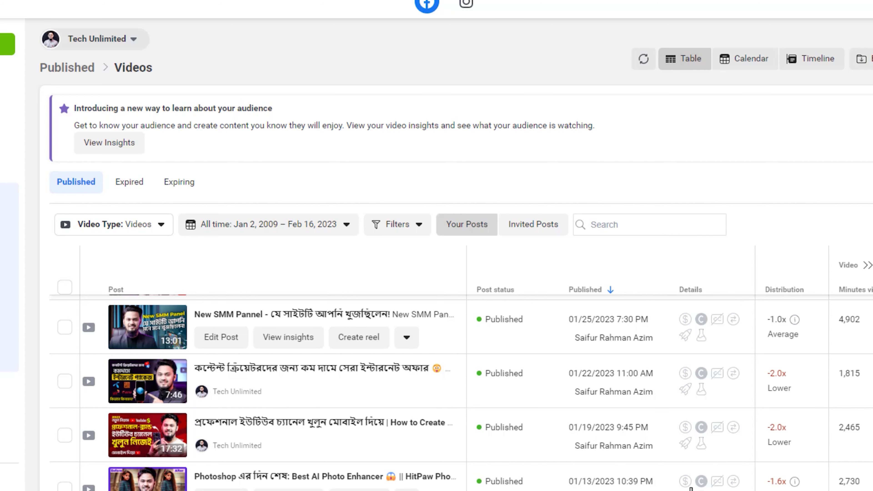
scroll(679, 486, "up", 6)
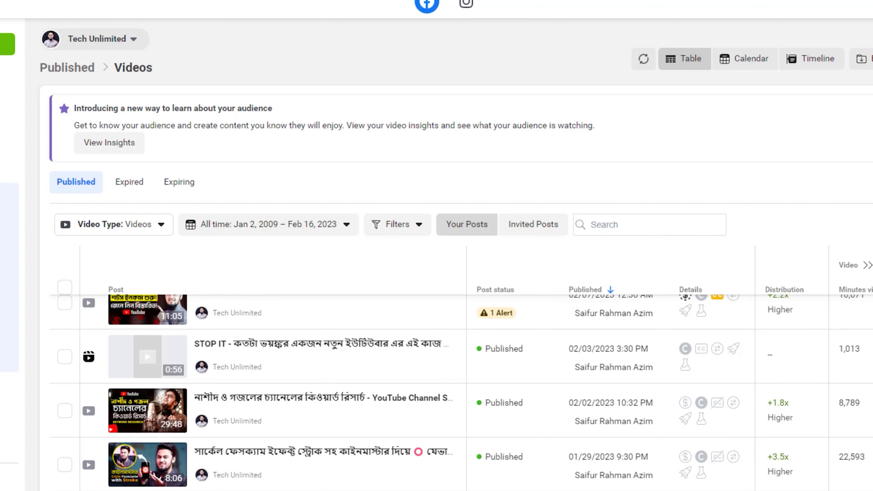
scroll(460, 392, "down", 5)
left_click(2, 85)
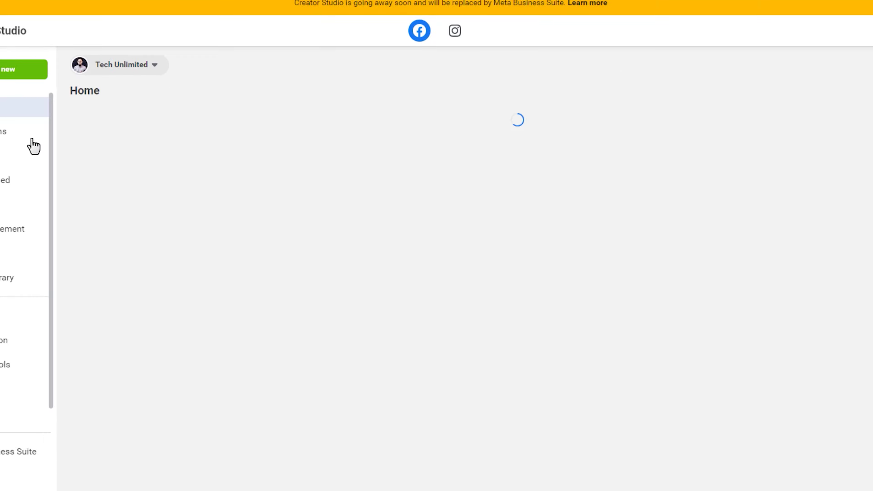